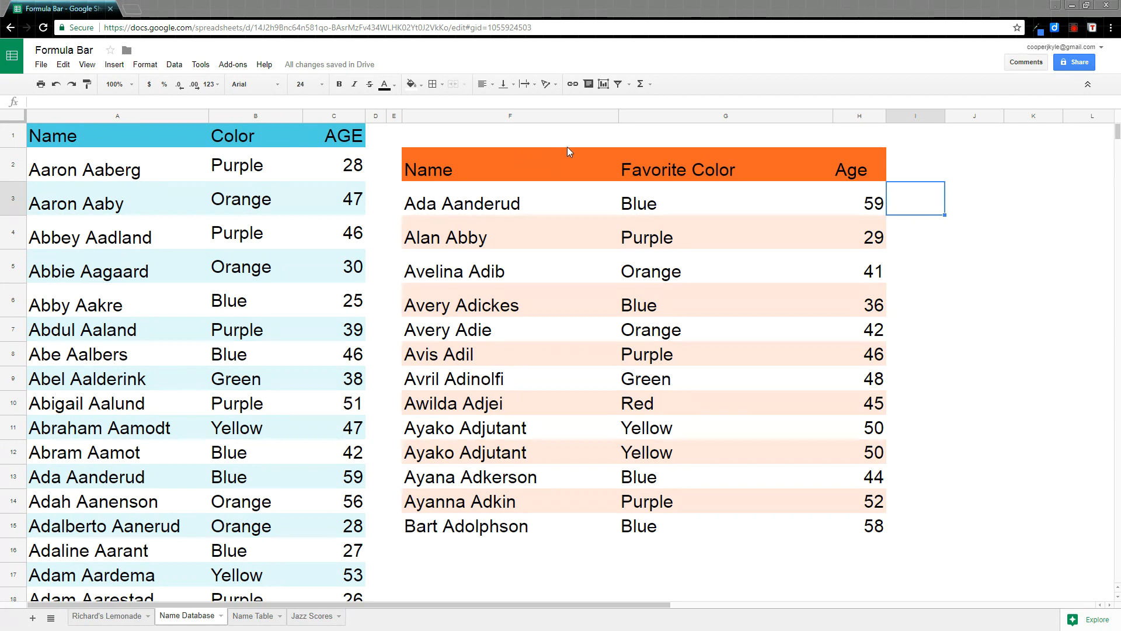
# Define a named range called Age covering H3:H15 on the Name Database sheet
pyautogui.click(870, 200)
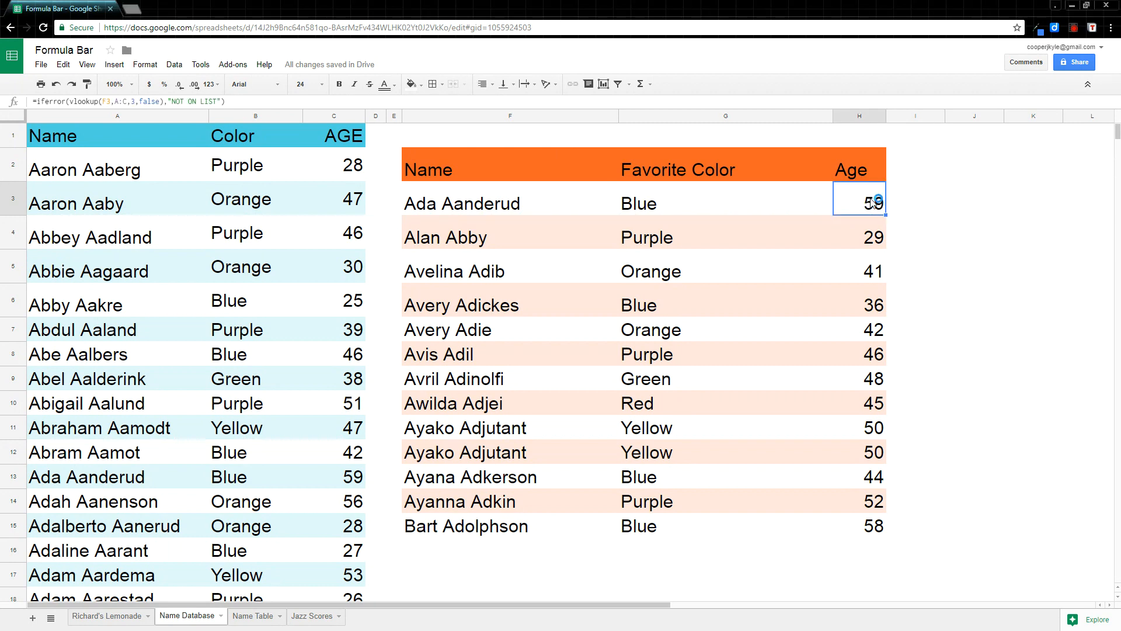
pyautogui.keyDown('shift'); pyautogui.click(871, 528); pyautogui.keyUp('shift')
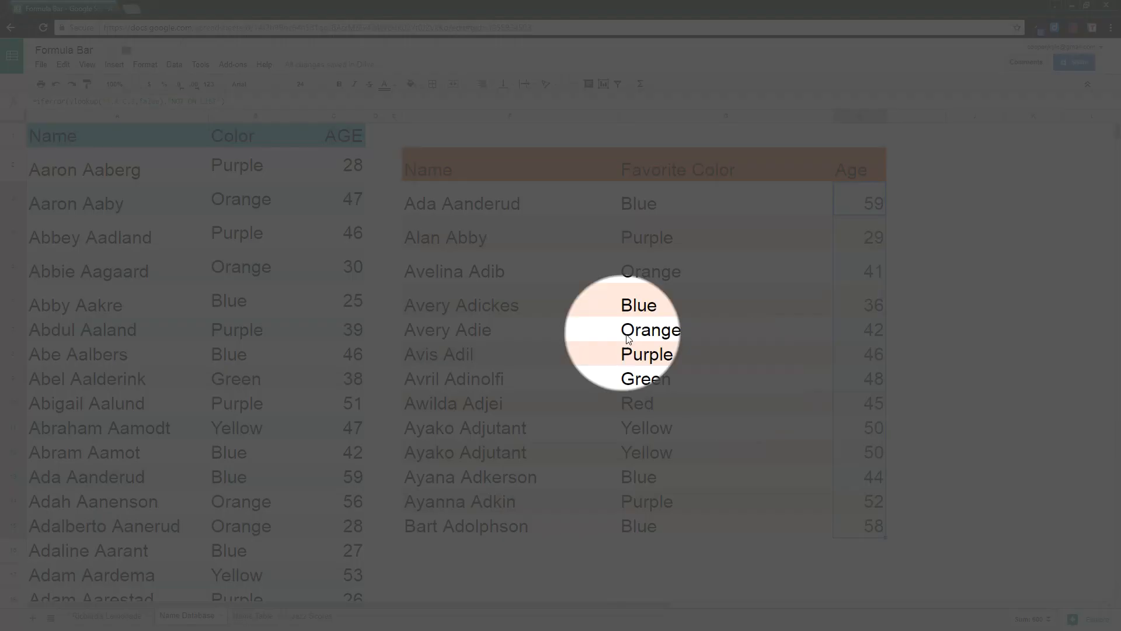
pyautogui.click(175, 64)
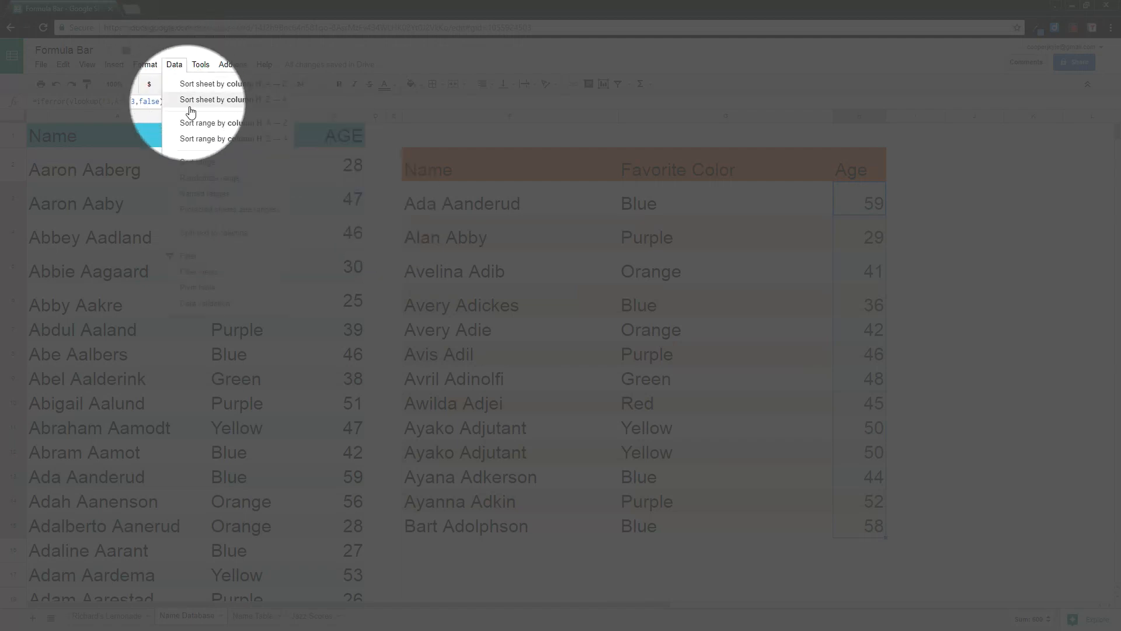
pyautogui.click(217, 196)
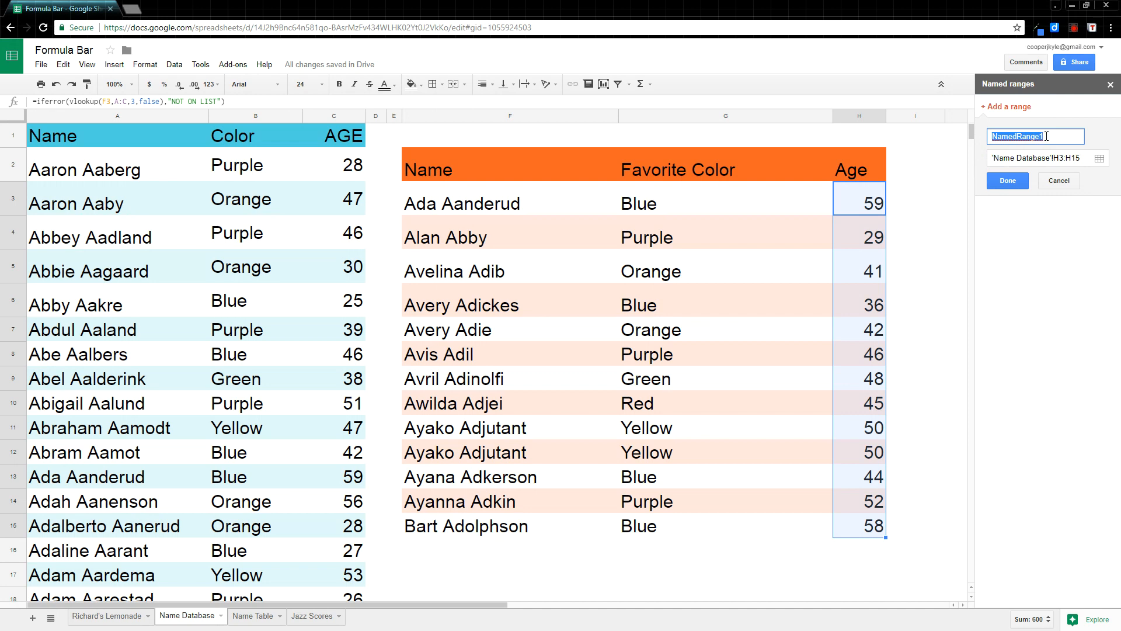
pyautogui.write('Age')
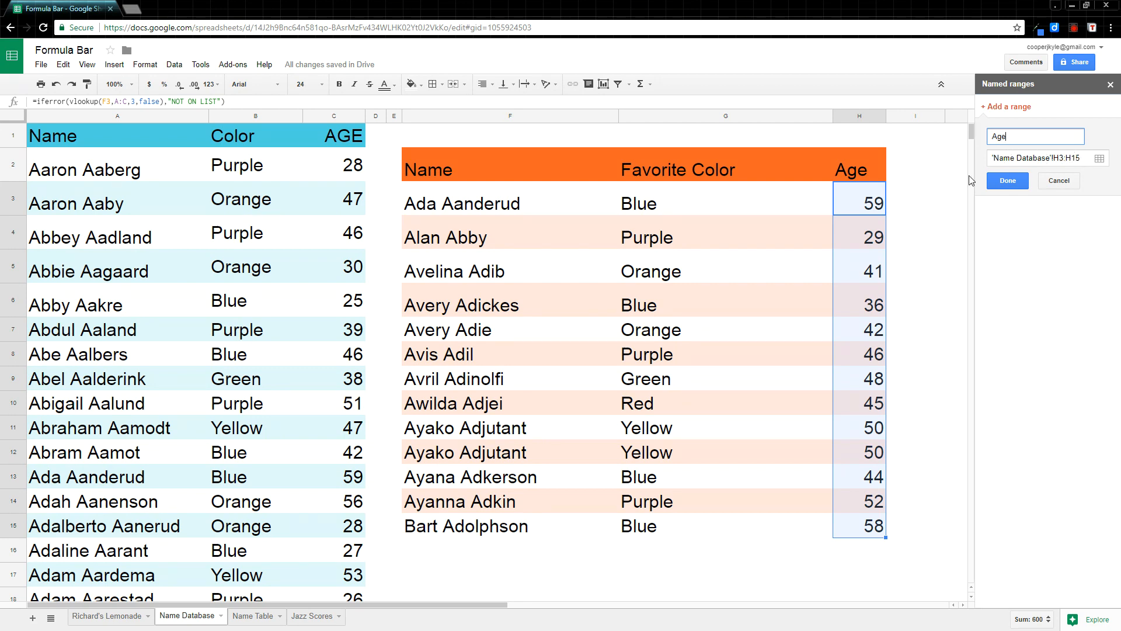
pyautogui.click(1014, 182)
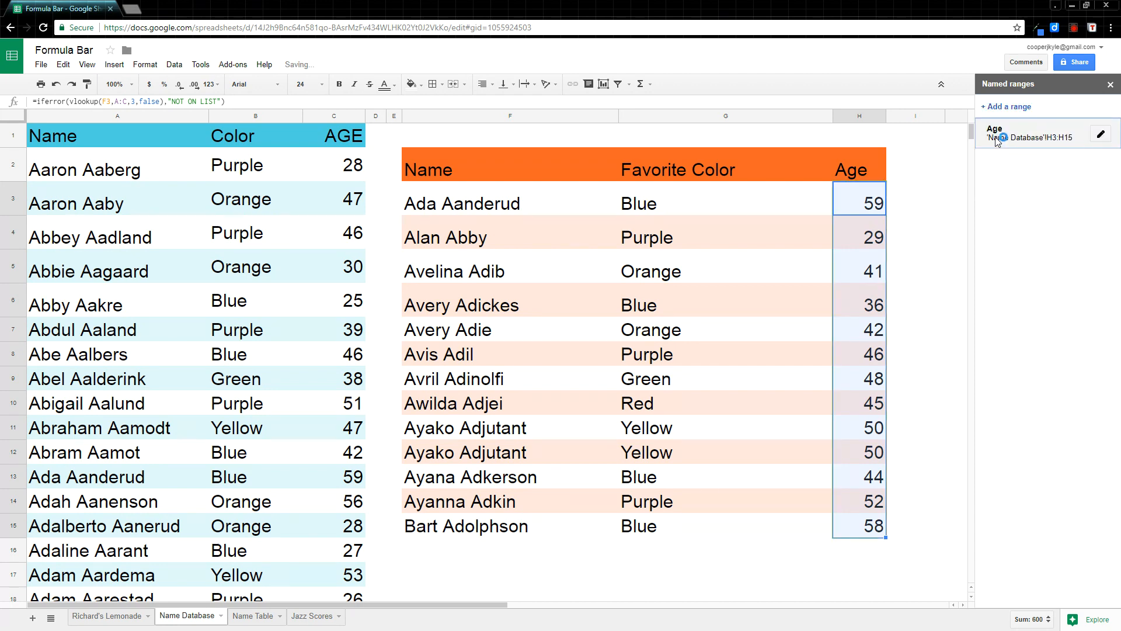
# Enter a MAX formula in cell H17 that uses the Age named range: =max(age)
pyautogui.click(871, 569)
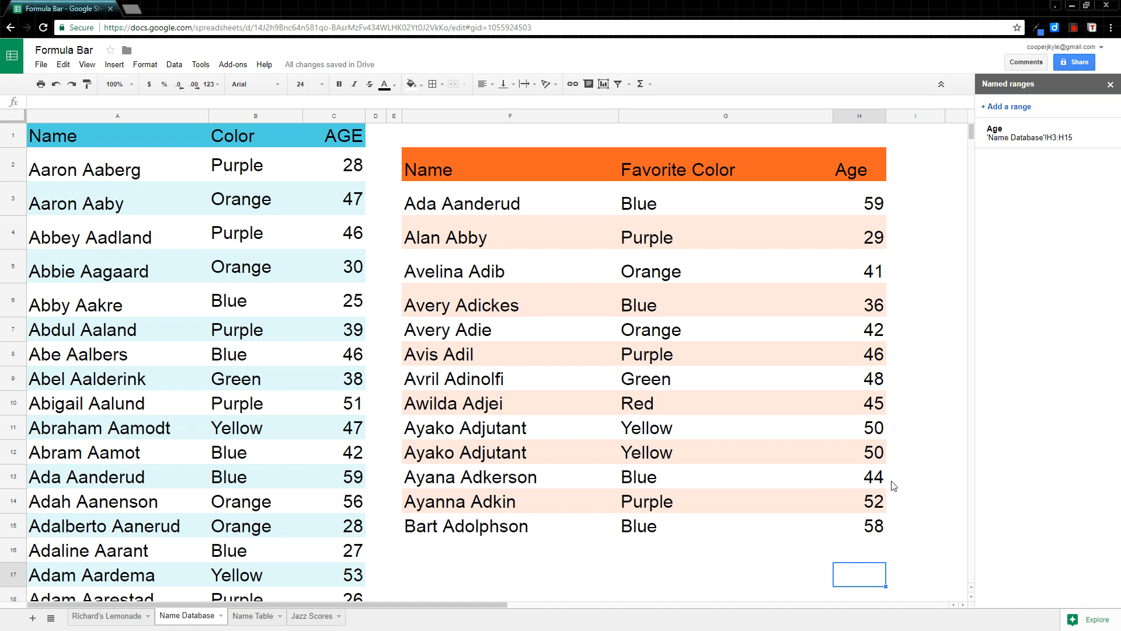
pyautogui.write('=max')
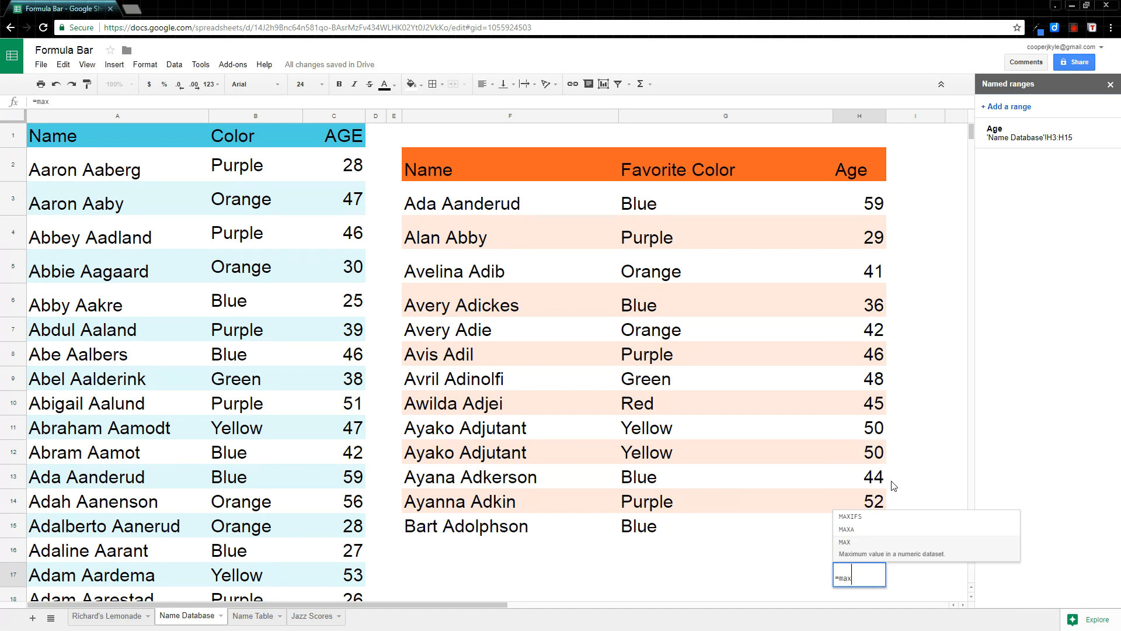
pyautogui.write('(')
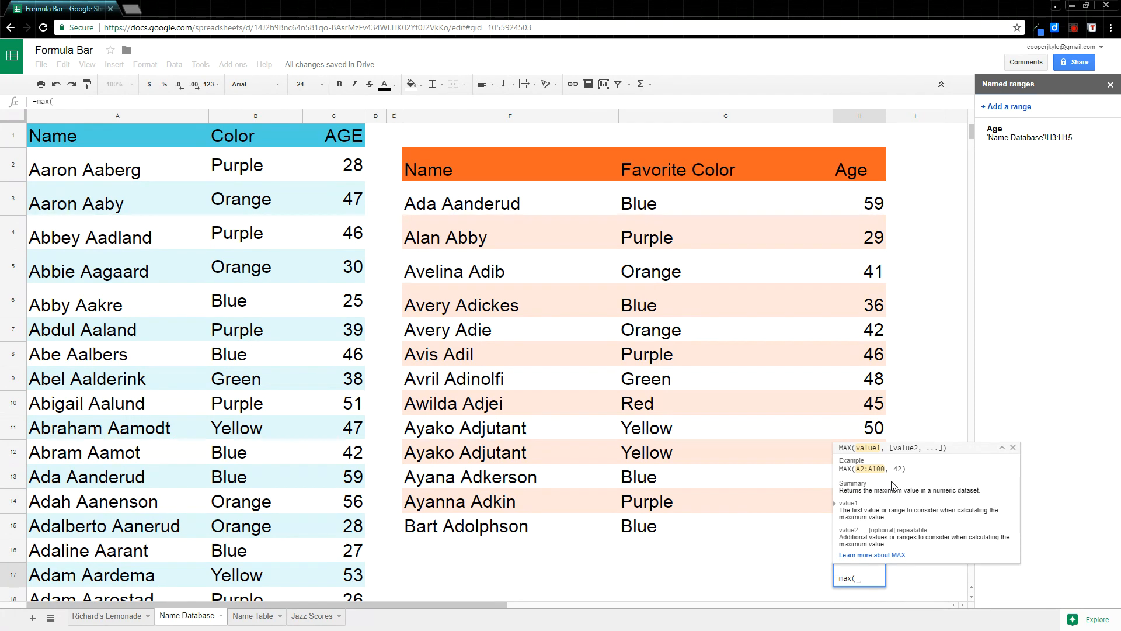
pyautogui.write('age')
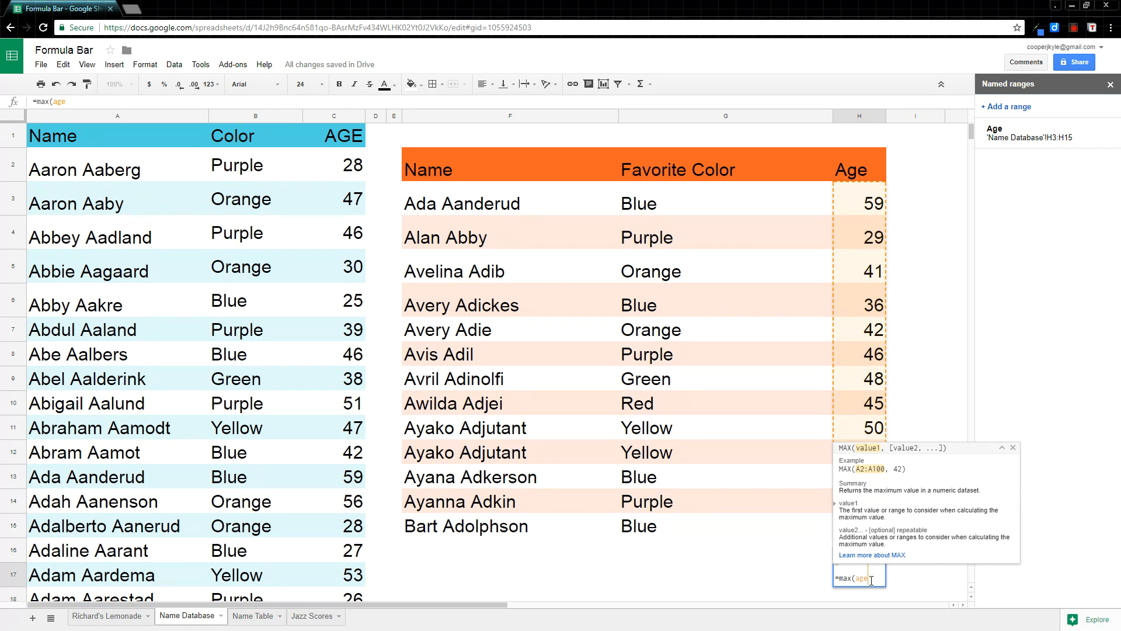
pyautogui.press('Return')
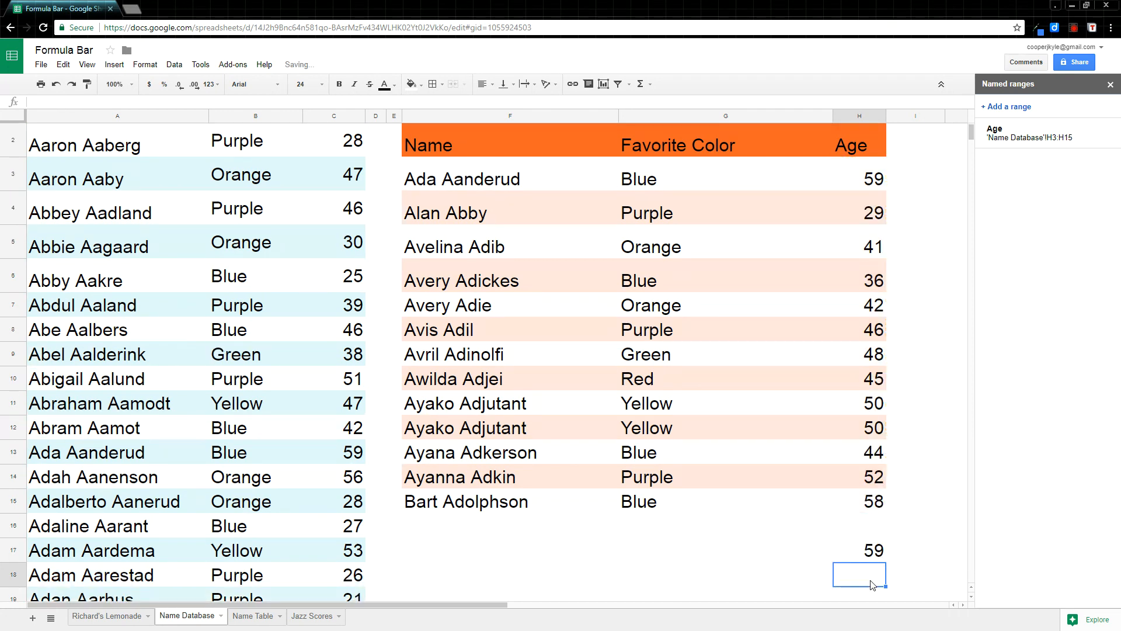
# Clear the MAX formula from cell H17
pyautogui.click(864, 549)
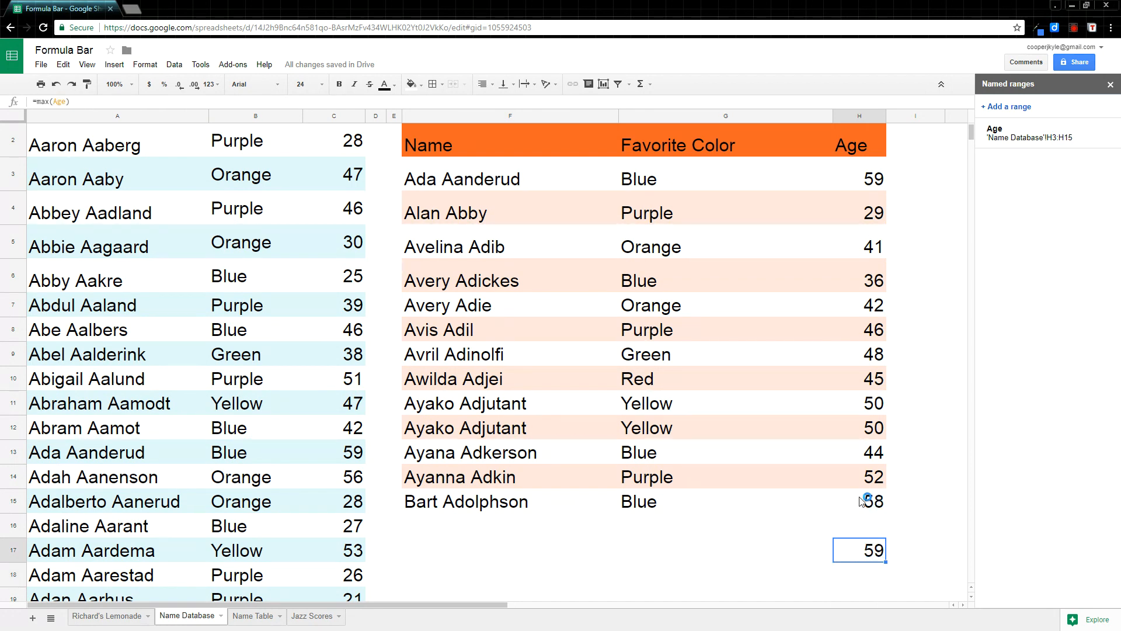
pyautogui.press('Delete')
pyautogui.scroll(1, 906, 400)
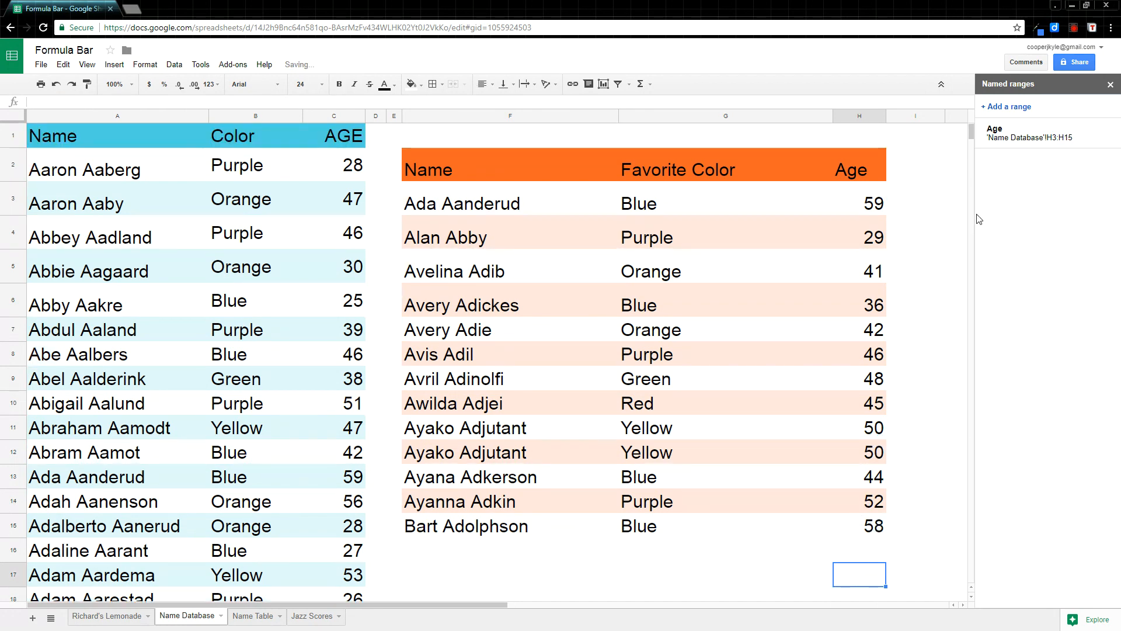
# Remove the Age named range from the spreadsheet
pyautogui.click(1009, 132)
pyautogui.click(1101, 134)
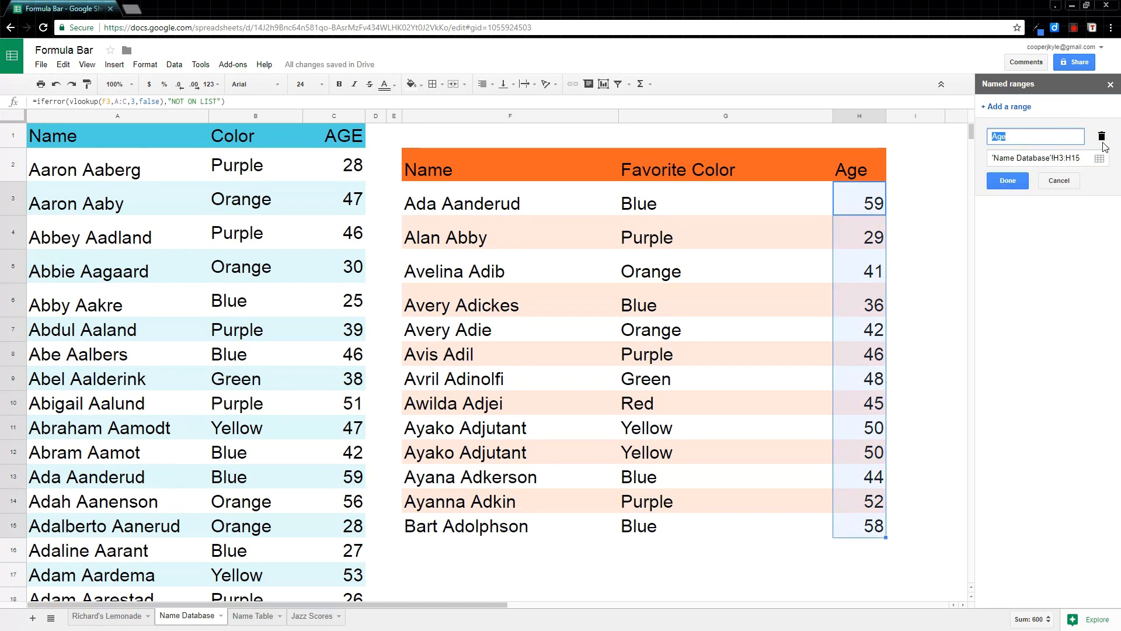
pyautogui.click(1102, 136)
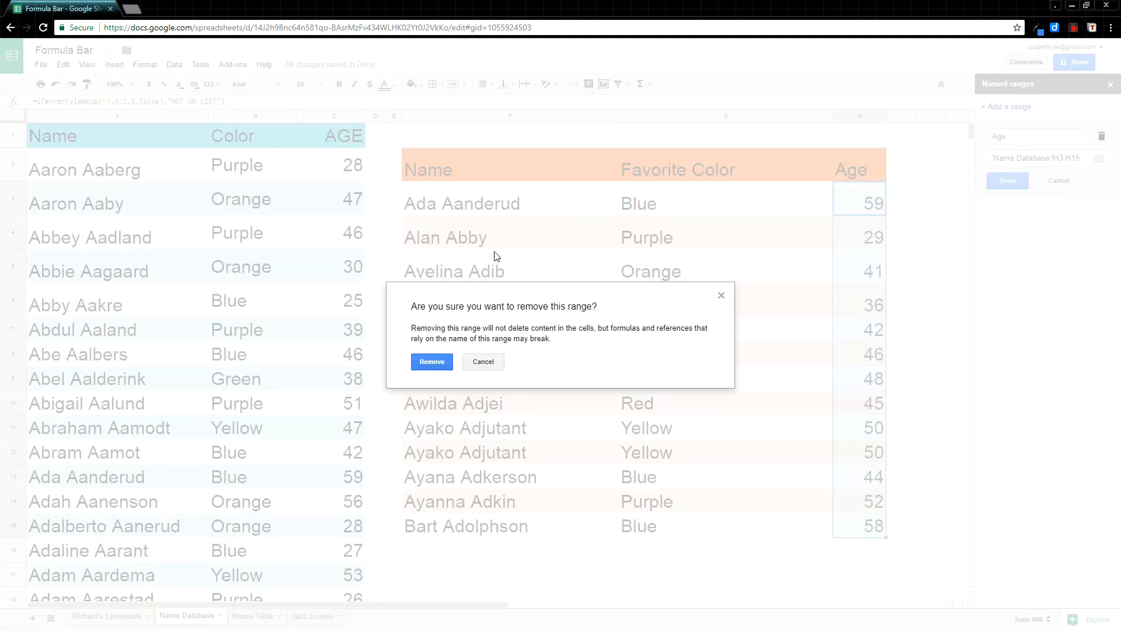
pyautogui.click(432, 361)
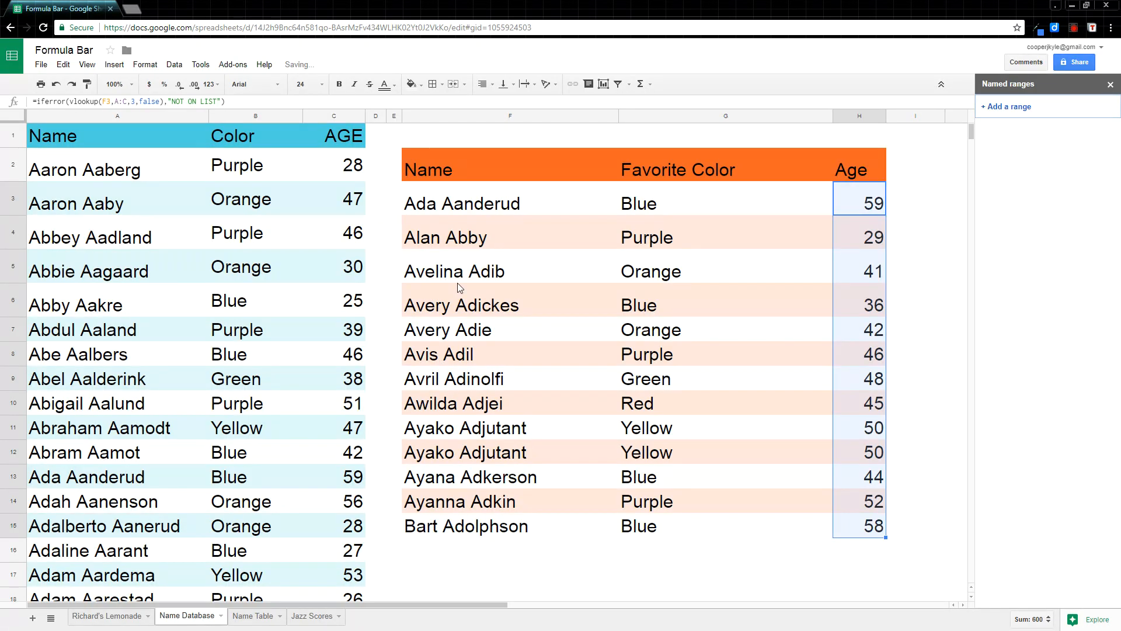
# Define a named range called Names covering the orange-headed table, F2:H15, on the Name Database sheet
pyautogui.moveTo(443, 166); pyautogui.dragTo(871, 526)
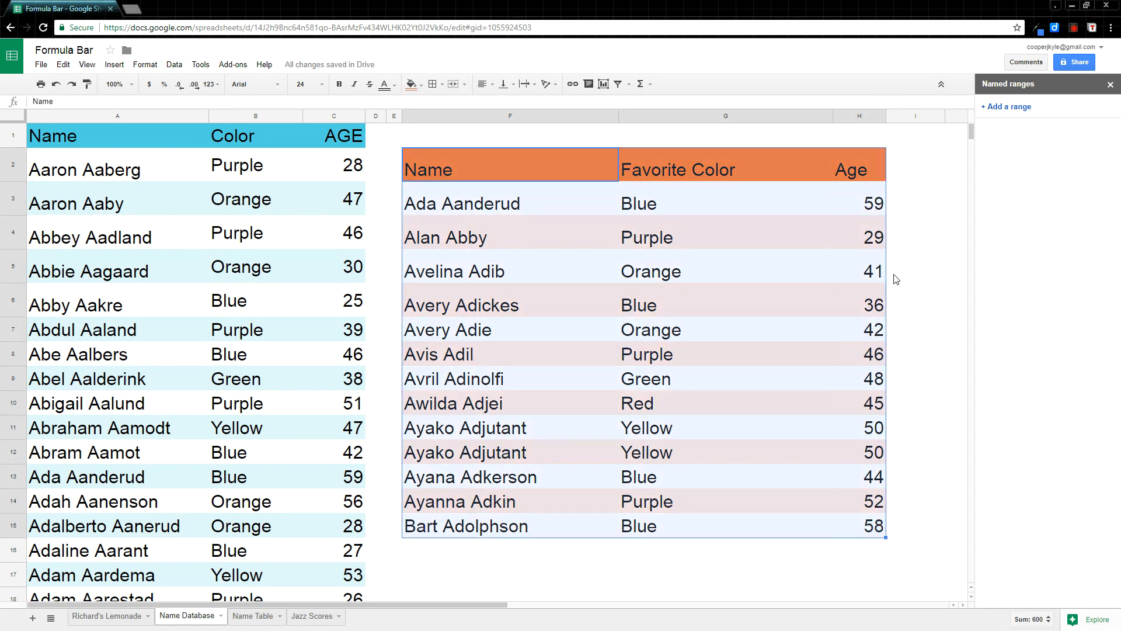
pyautogui.click(1007, 108)
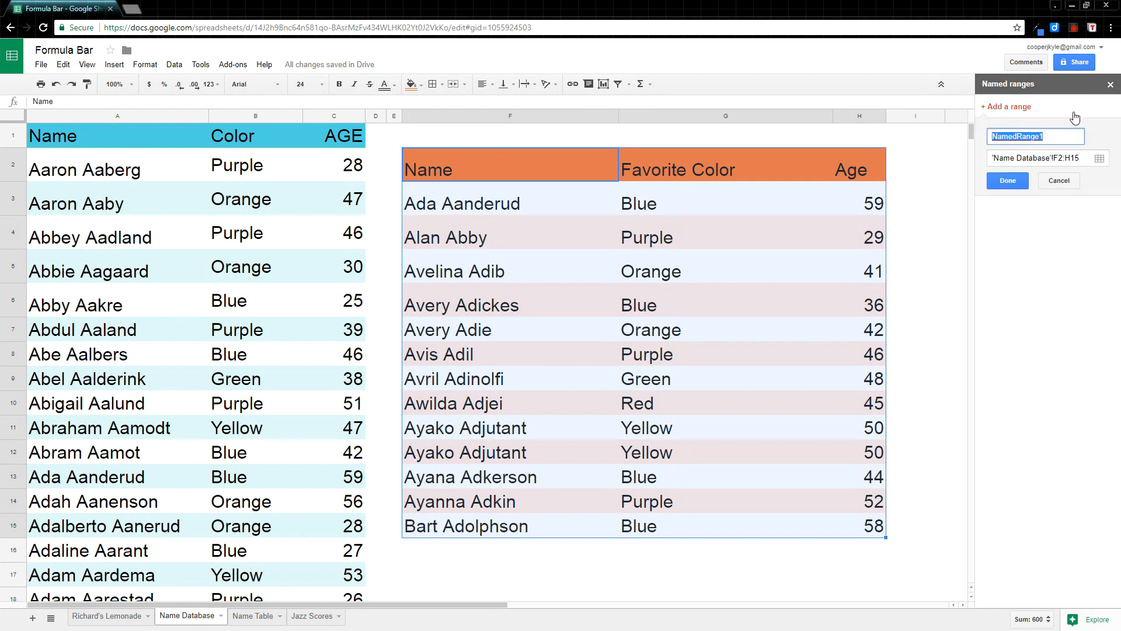
pyautogui.write('Name Table')
pyautogui.press('BackSpace')
pyautogui.press('BackSpace')
pyautogui.press('BackSpace')
pyautogui.press('BackSpace')
pyautogui.click(1008, 181)
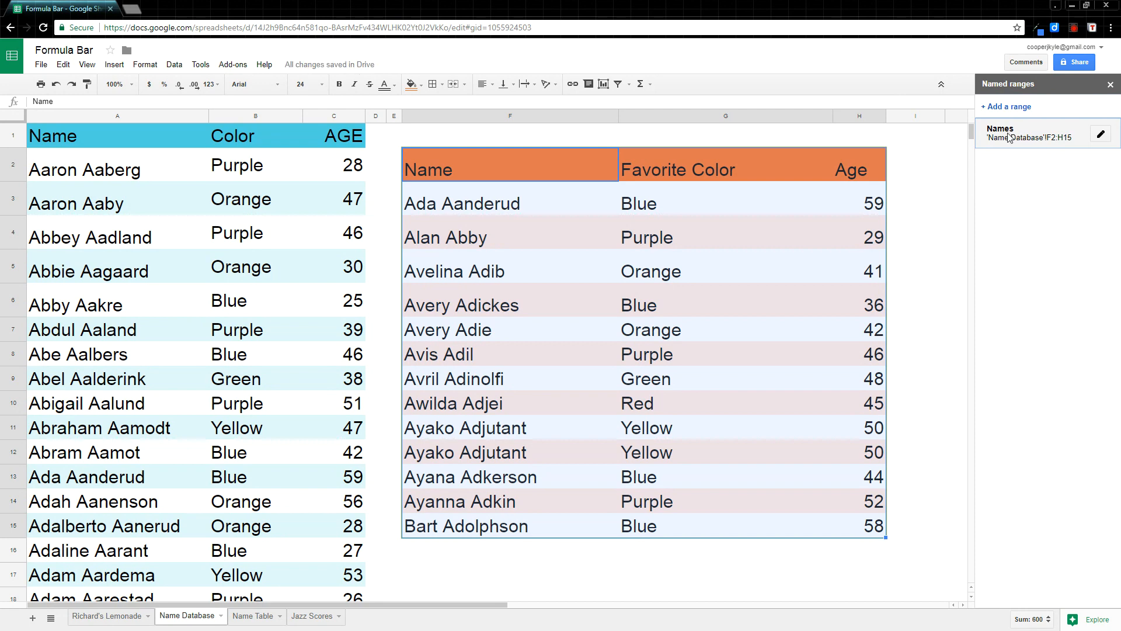
# On the Name Table sheet, enter =vlookup(A2,Names,4,false) in cell E2, using the Names named range as the lookup range
pyautogui.click(243, 620)
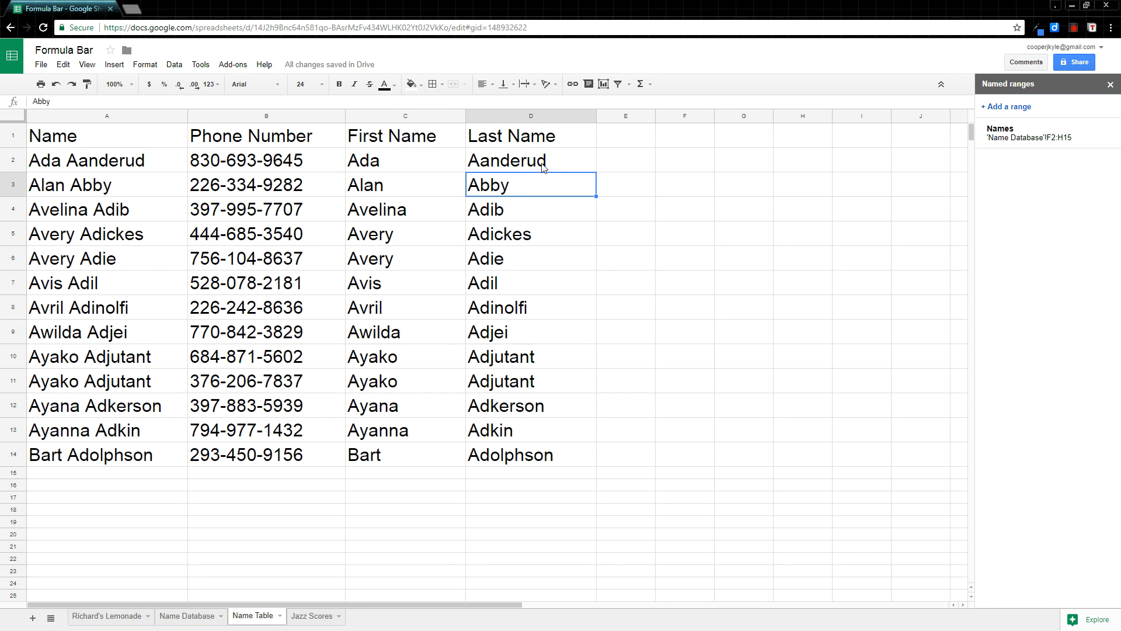
pyautogui.click(629, 163)
pyautogui.write('=vlookup(')
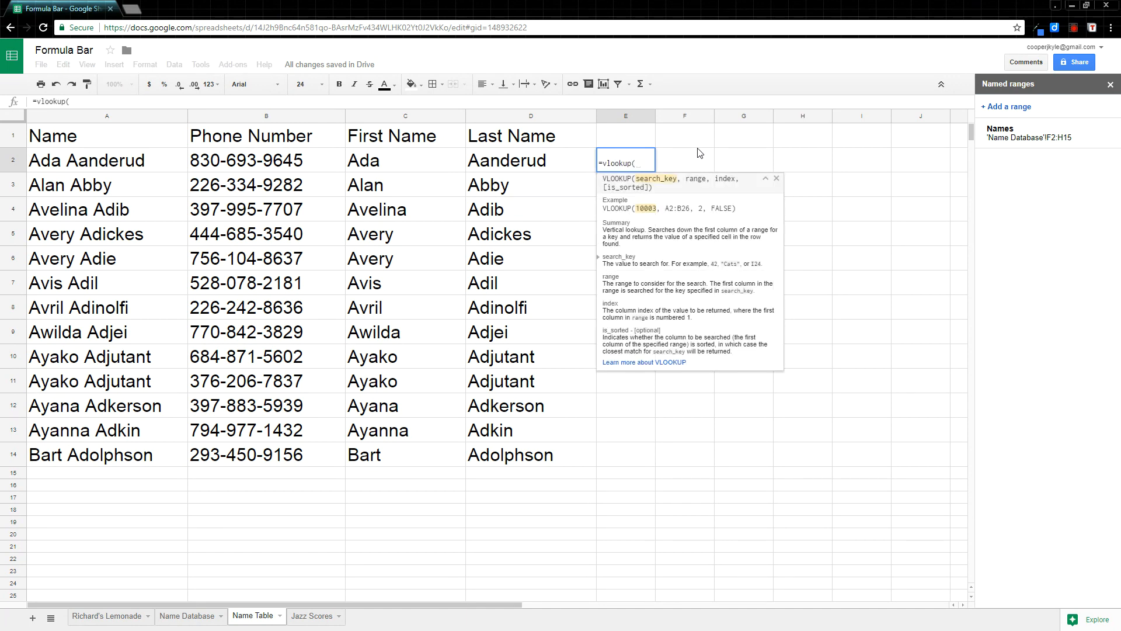
pyautogui.click(158, 161)
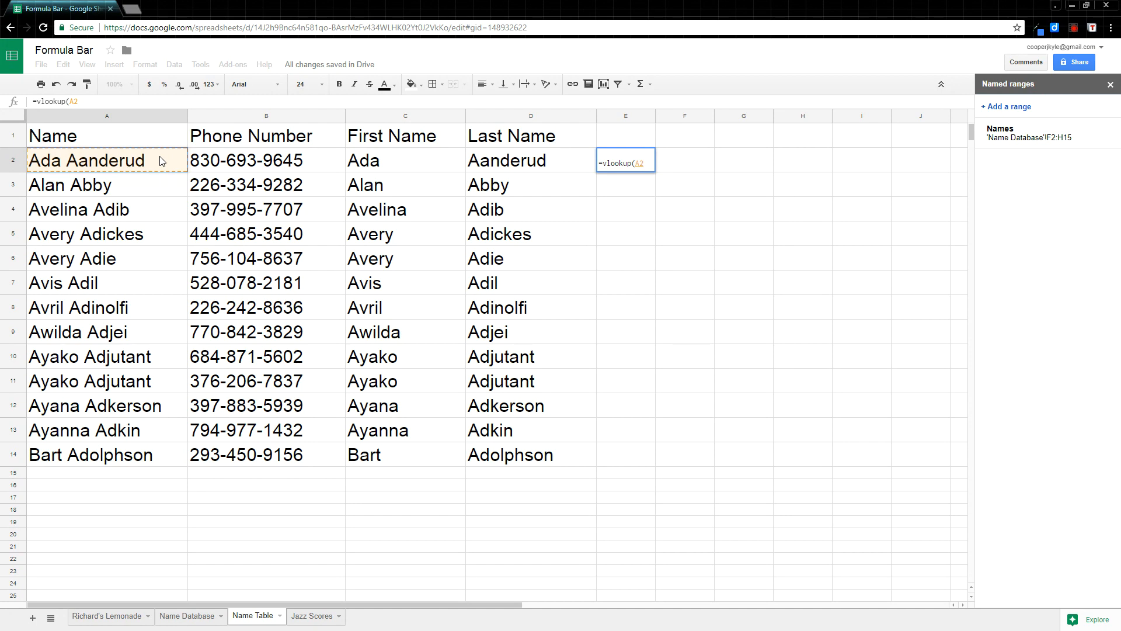
pyautogui.write(',')
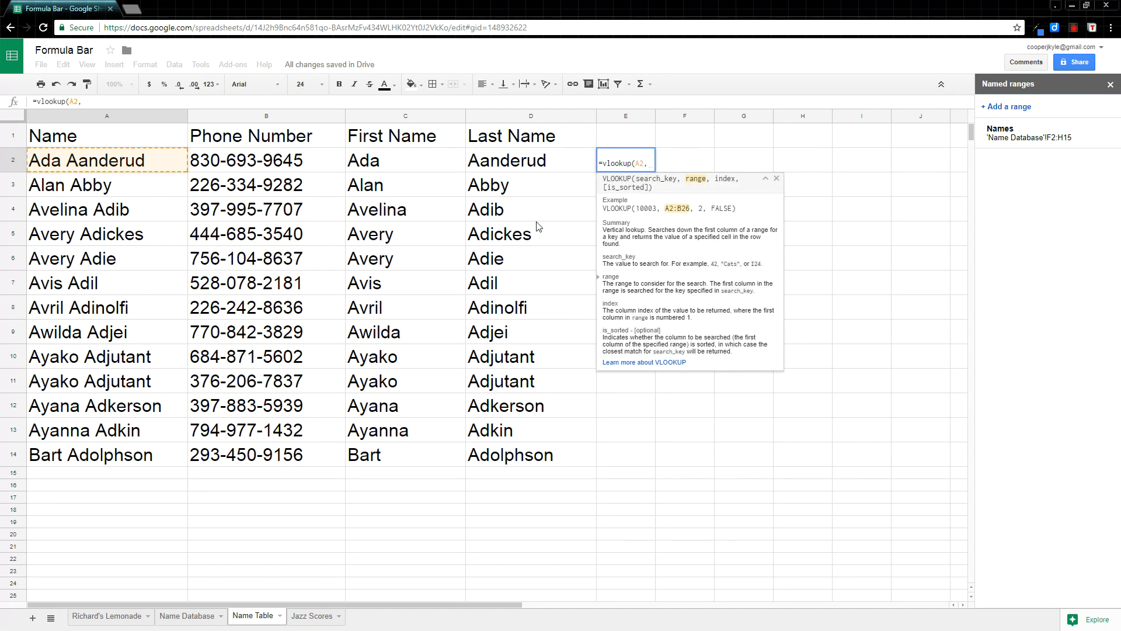
pyautogui.write('names')
pyautogui.press('BackSpace')
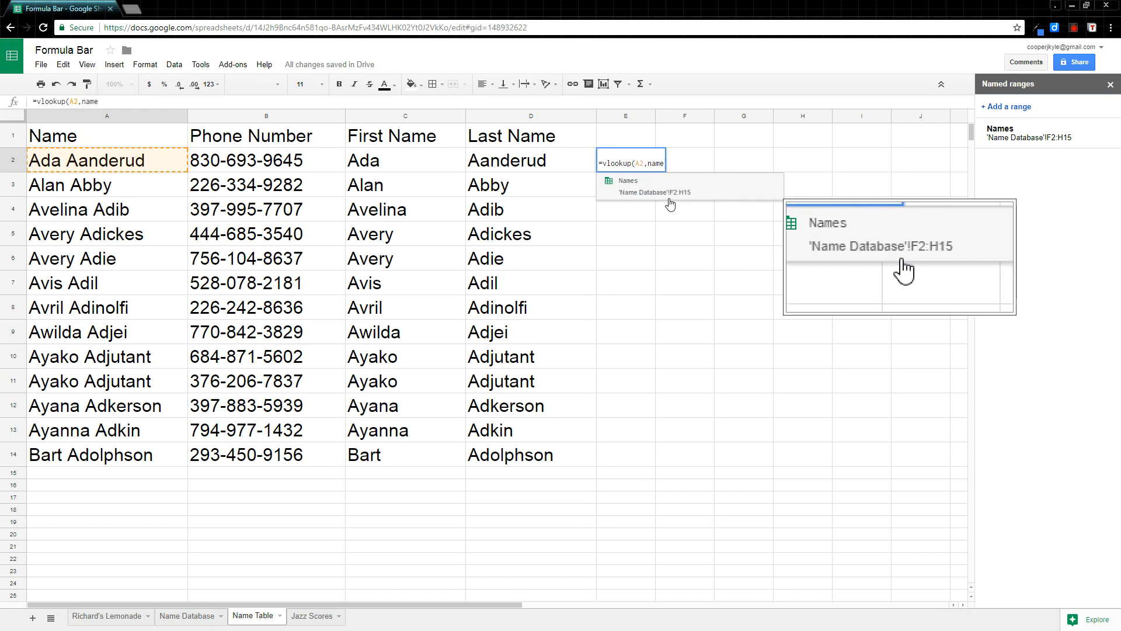
pyautogui.click(633, 191)
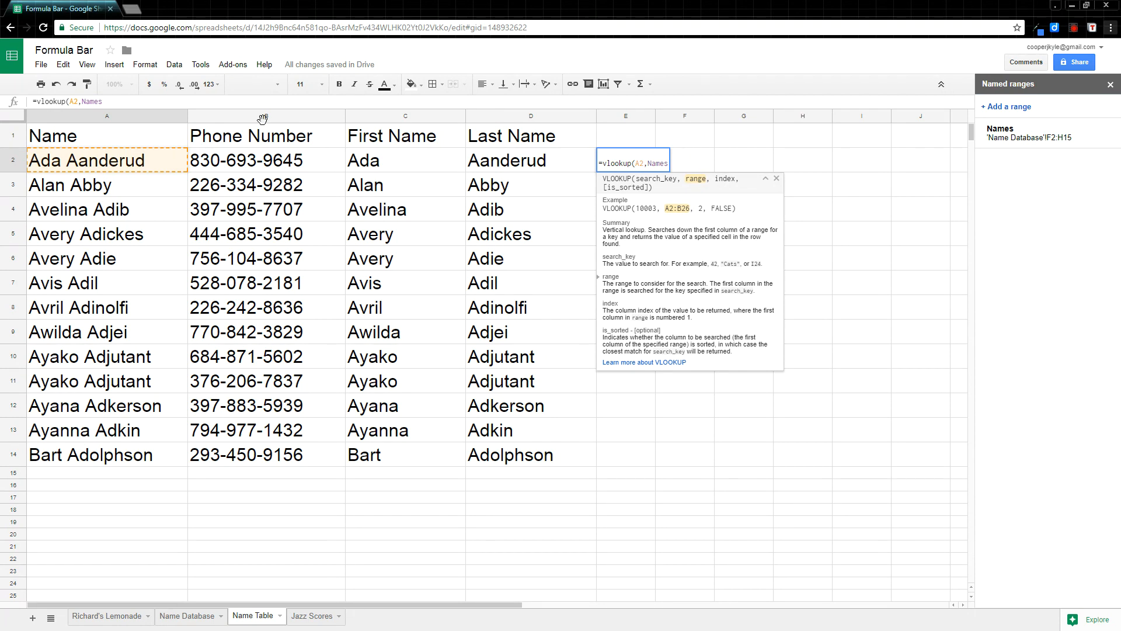
pyautogui.click(187, 103)
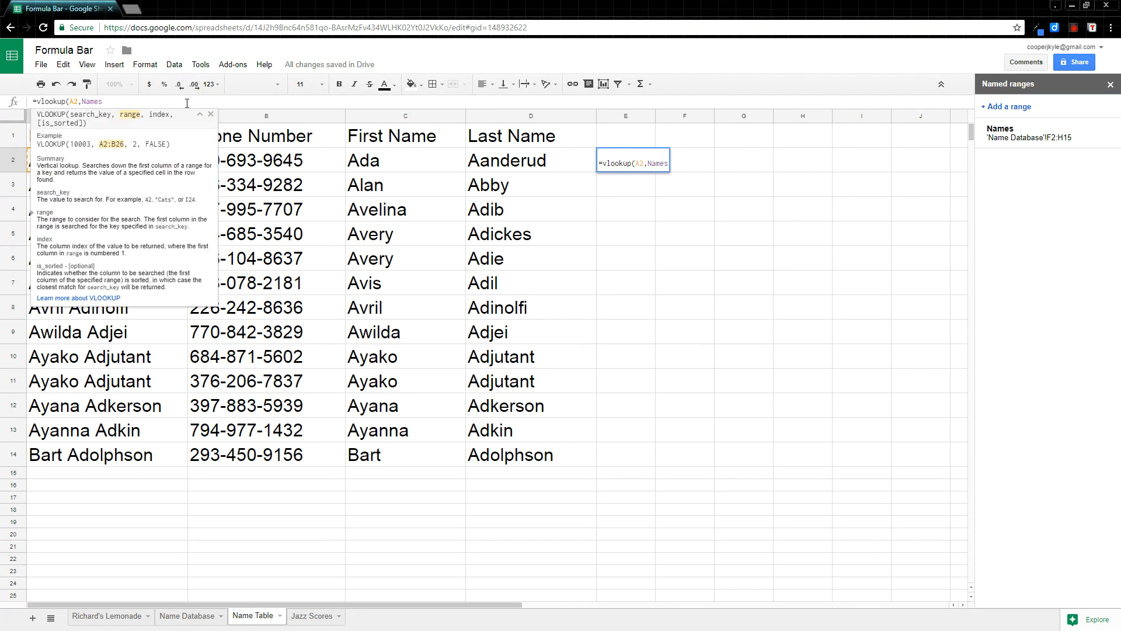
pyautogui.write(',')
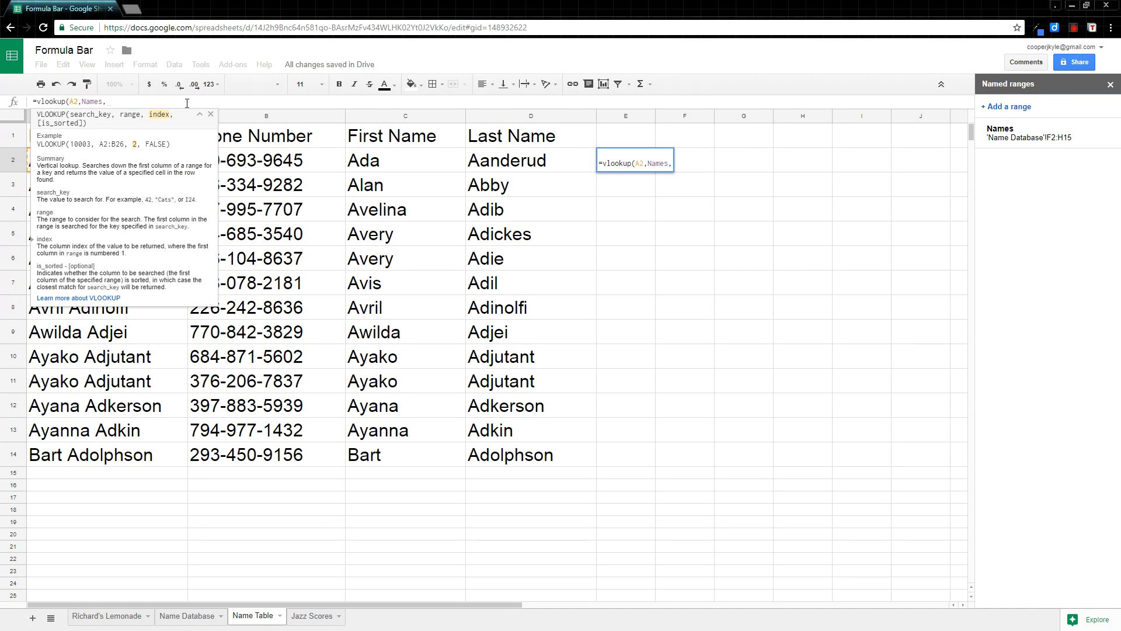
pyautogui.write('4,false)')
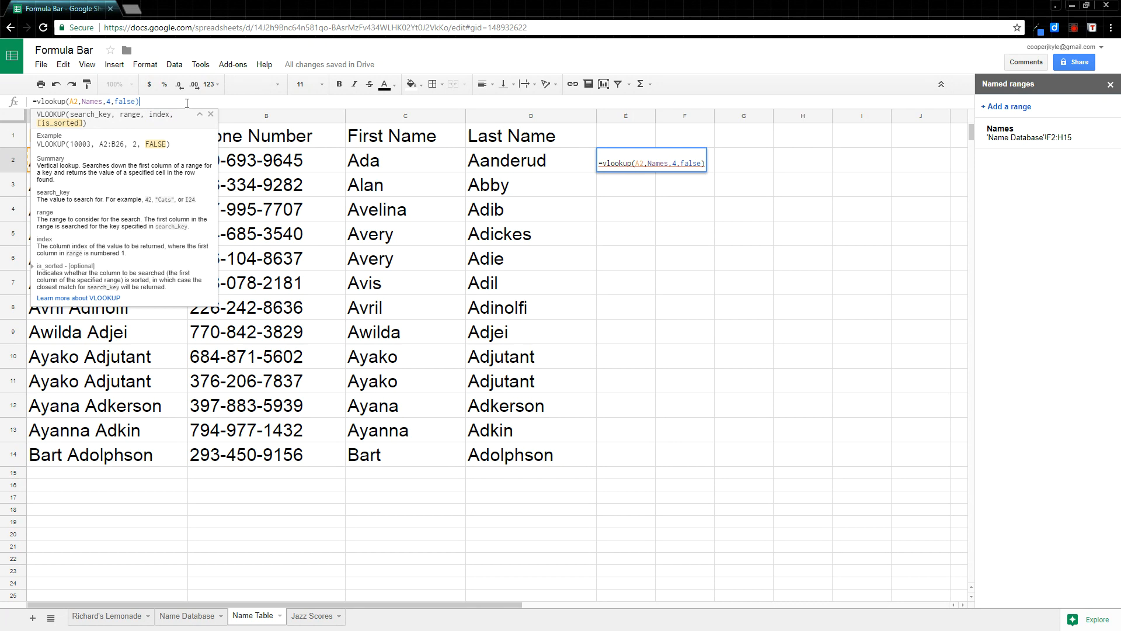
pyautogui.press('Return')
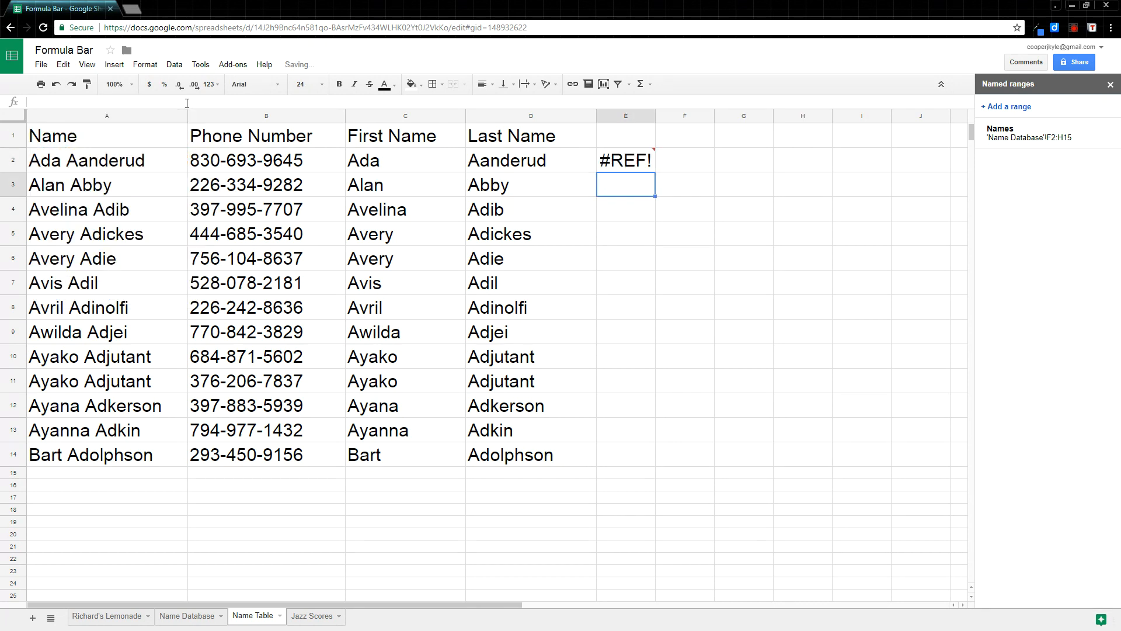
# Change the column index in the E2 lookup formula to 3
pyautogui.click(644, 168)
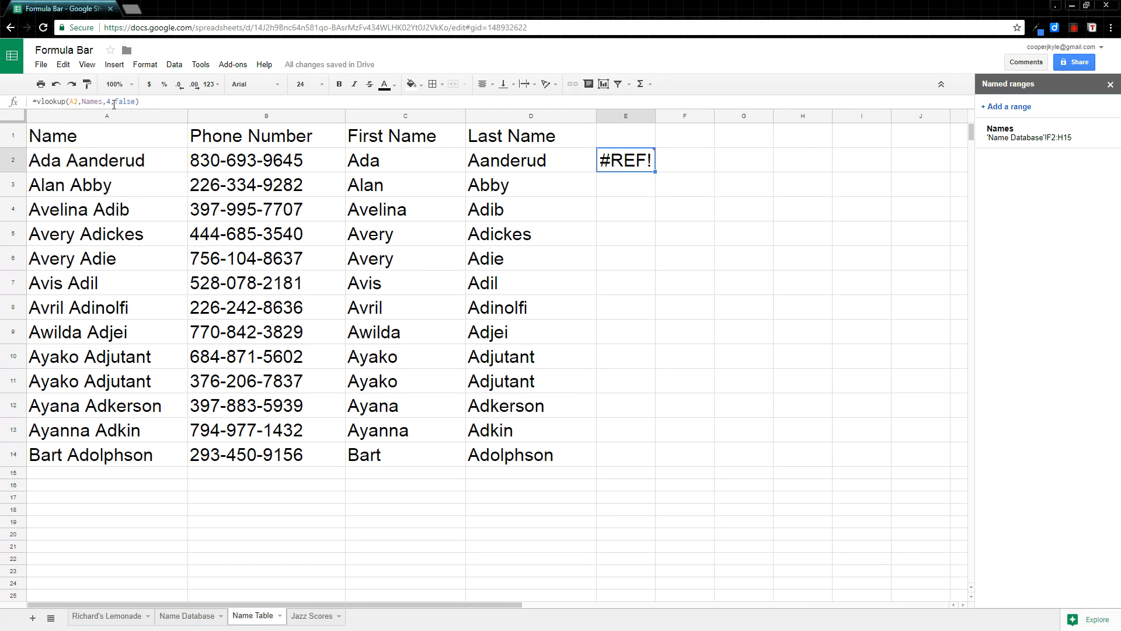
pyautogui.click(114, 102)
pyautogui.press('Return')
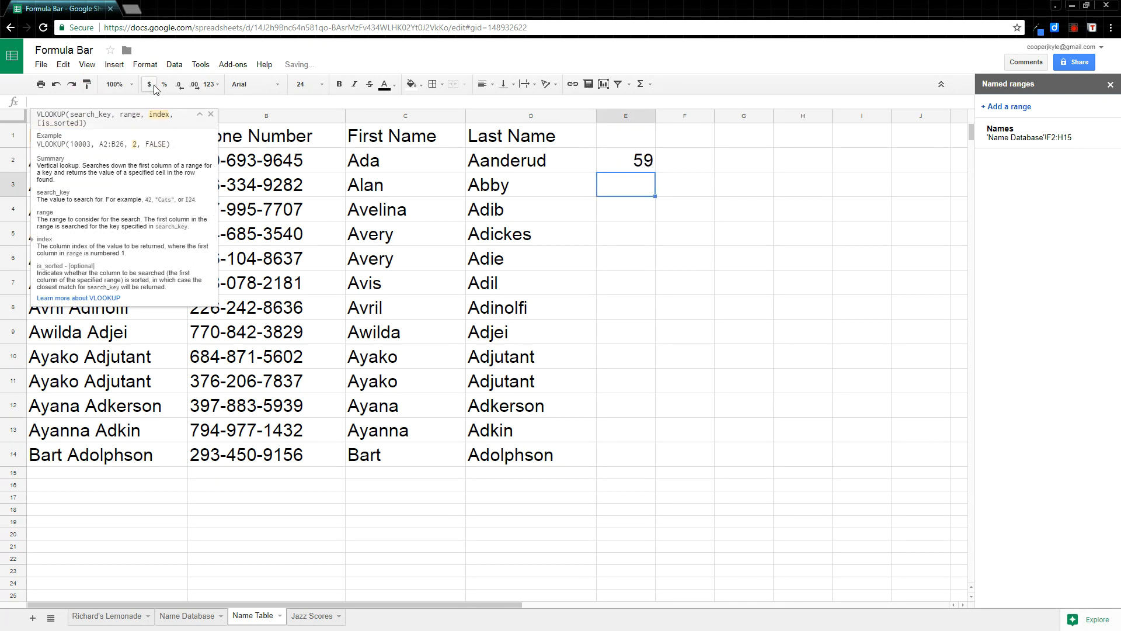
# Fill the lookup formula from E2 down to E14 and check the copied formula in E3
pyautogui.click(635, 162)
pyautogui.moveTo(654, 171); pyautogui.dragTo(654, 455)
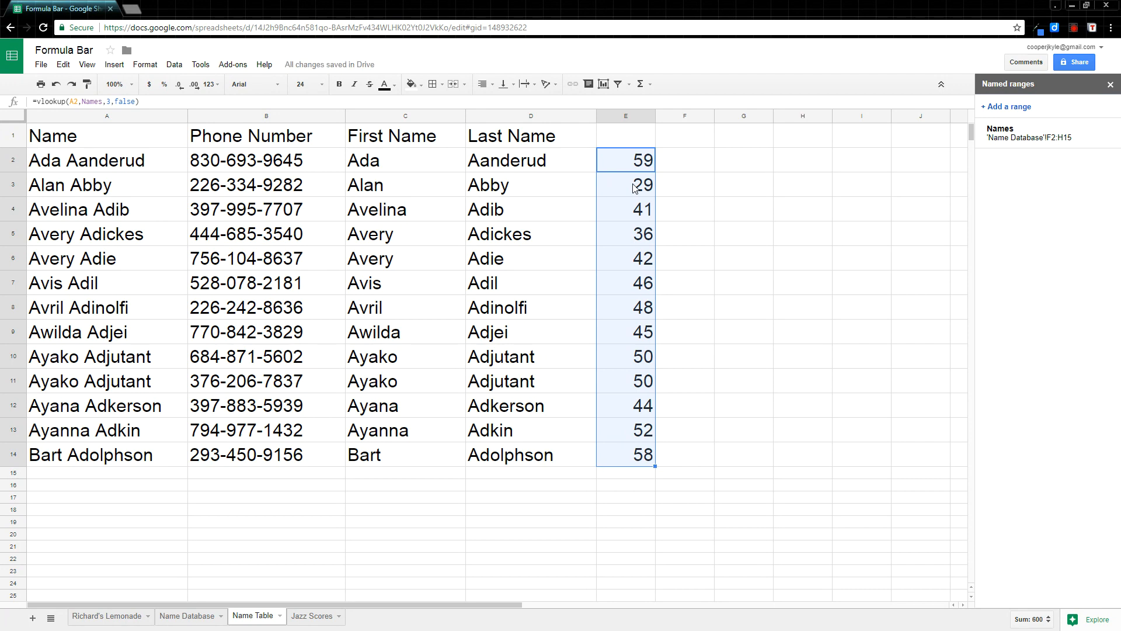
pyautogui.click(641, 191)
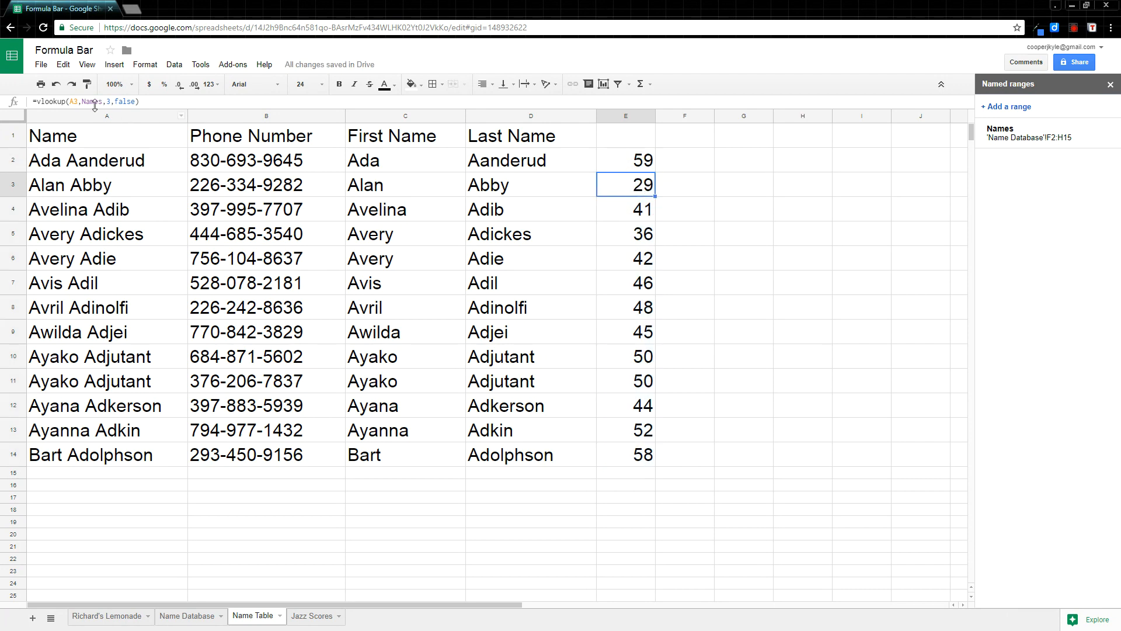